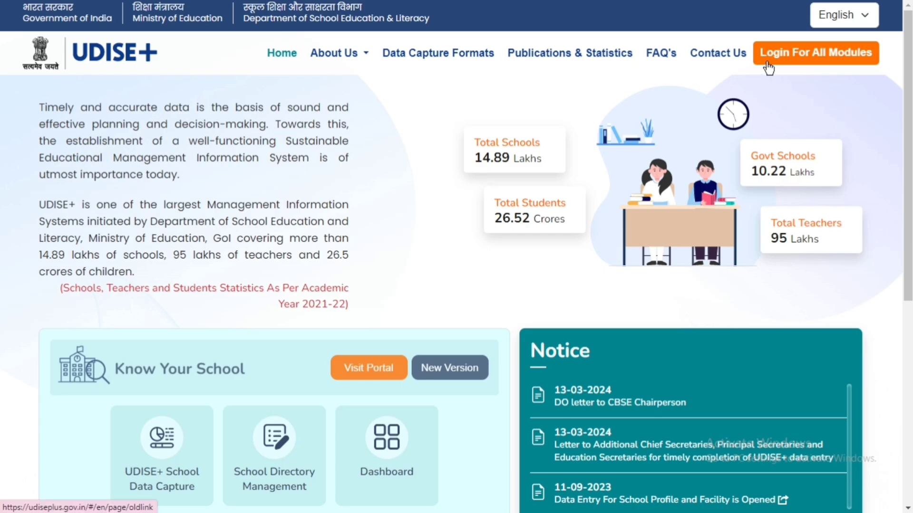
# Open the login page for all modules and go to the Students Module for the state of Assam.
pyautogui.click(799, 68)
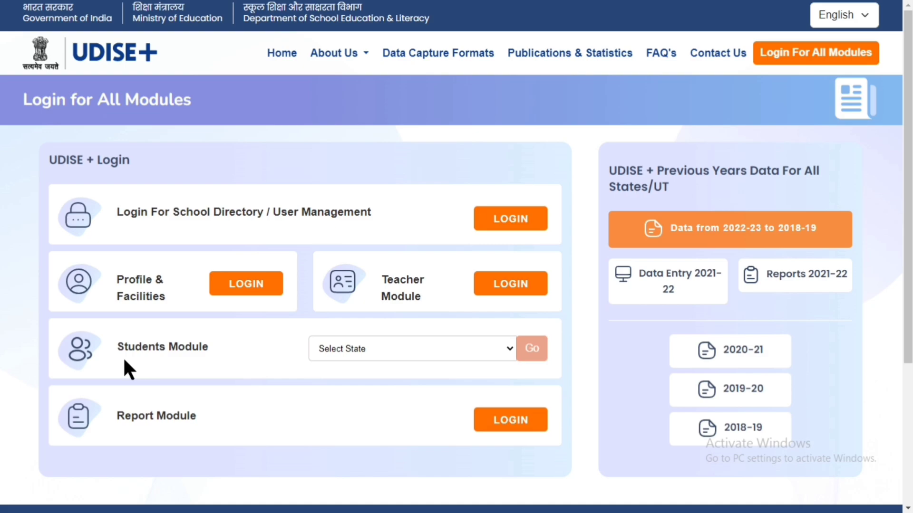
pyautogui.moveTo(116, 346); pyautogui.dragTo(251, 362)
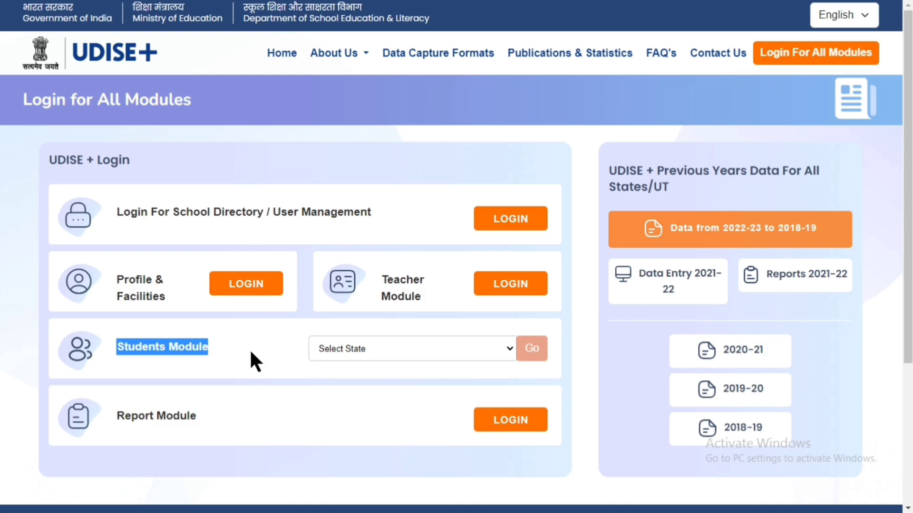
pyautogui.click(385, 350)
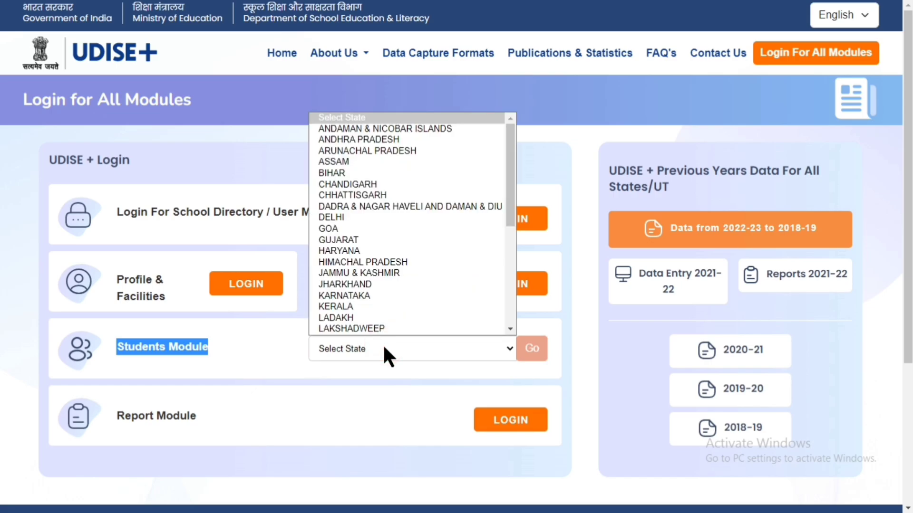
pyautogui.click(364, 162)
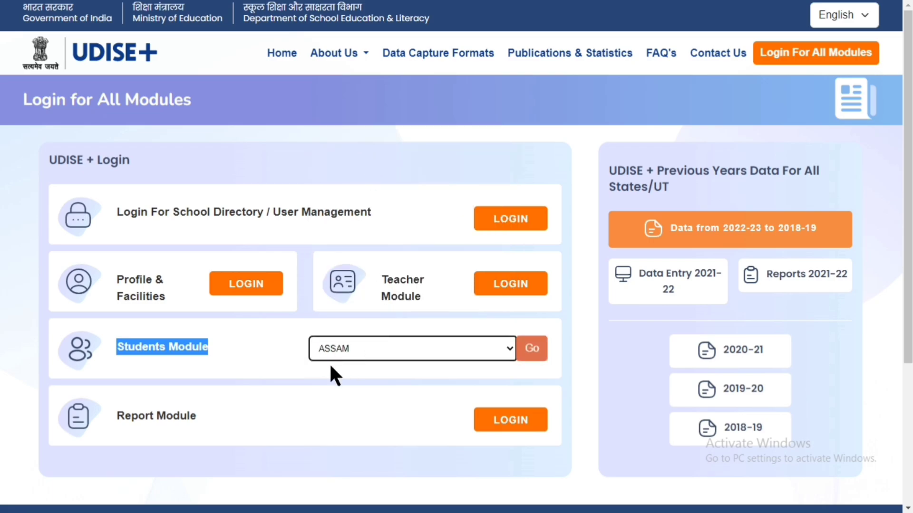
pyautogui.click(533, 356)
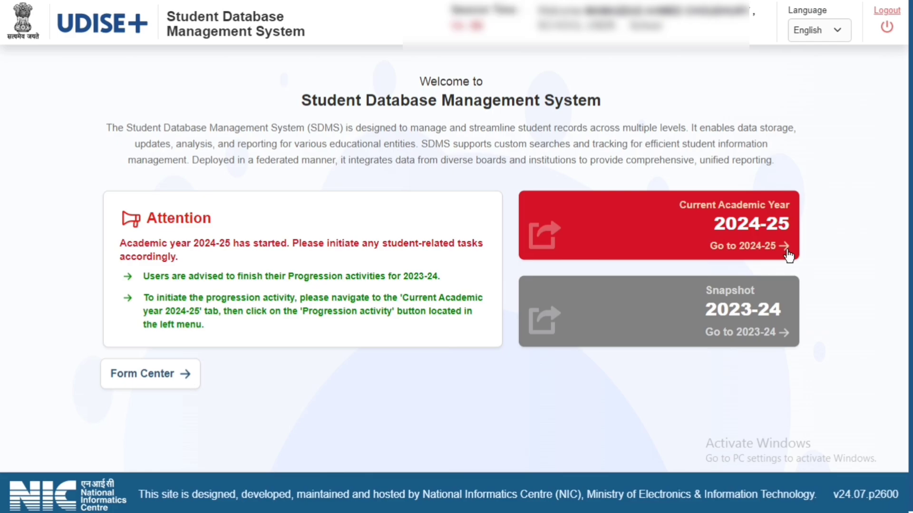
# Enter the current academic year 2024-25 and open the APAAR Module.
pyautogui.click(787, 252)
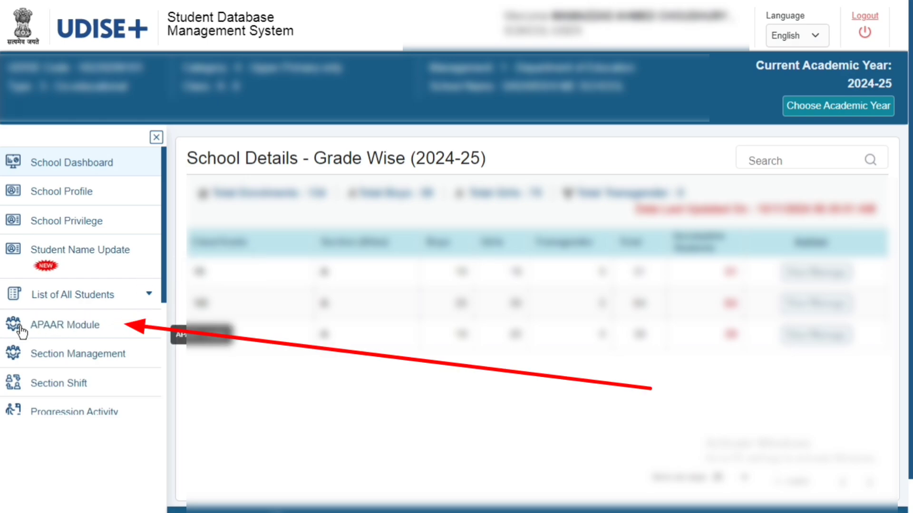
pyautogui.click(122, 329)
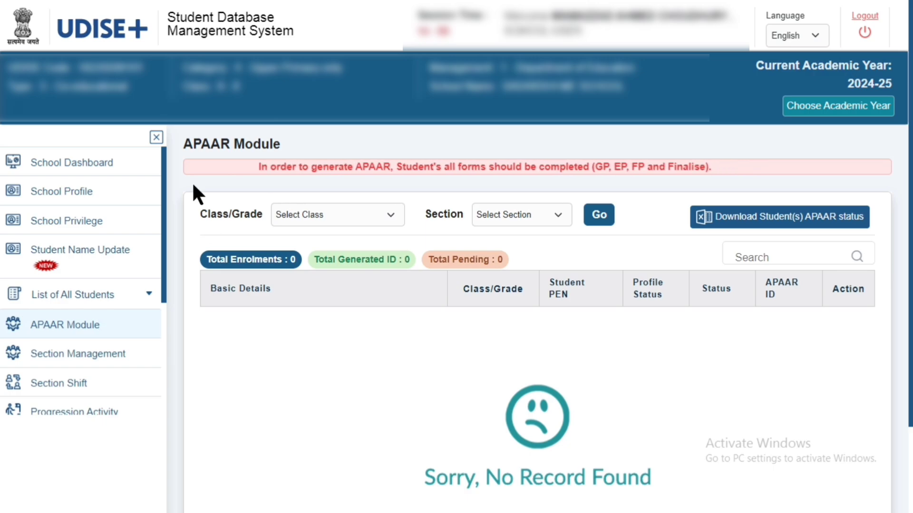
pyautogui.moveTo(185, 146); pyautogui.dragTo(284, 143)
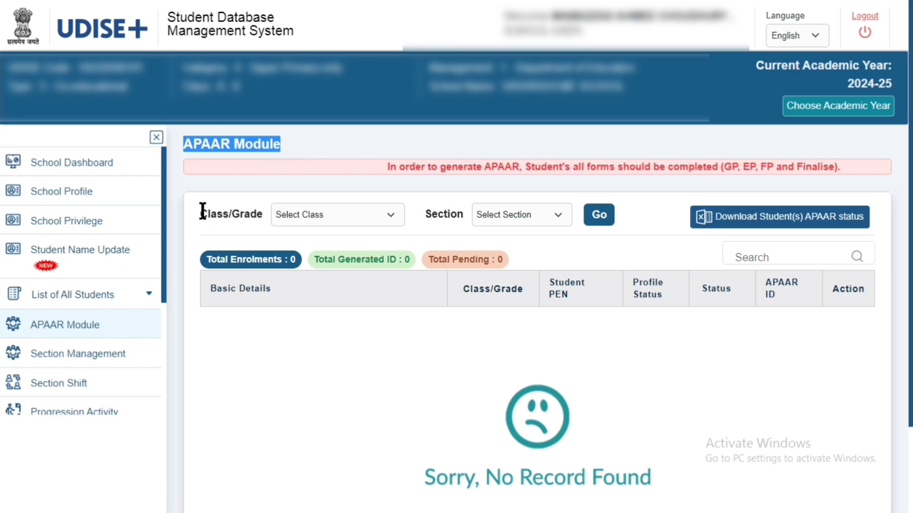
# List the students of class VIII for all sections in the APAAR Module.
pyautogui.moveTo(203, 211); pyautogui.dragTo(243, 235)
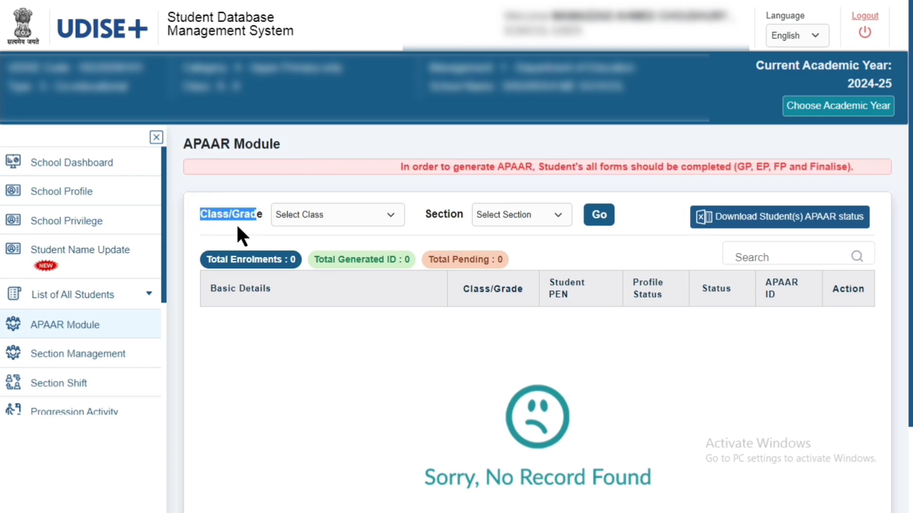
pyautogui.click(236, 224)
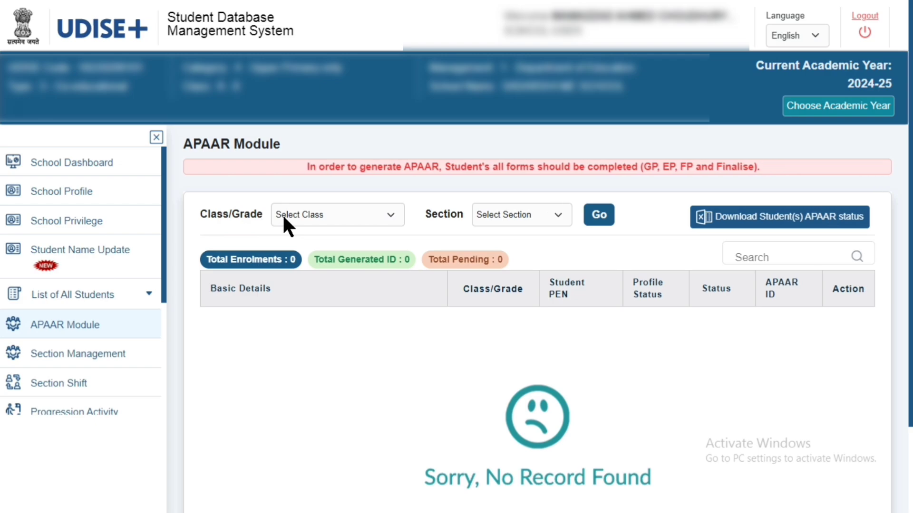
pyautogui.click(390, 212)
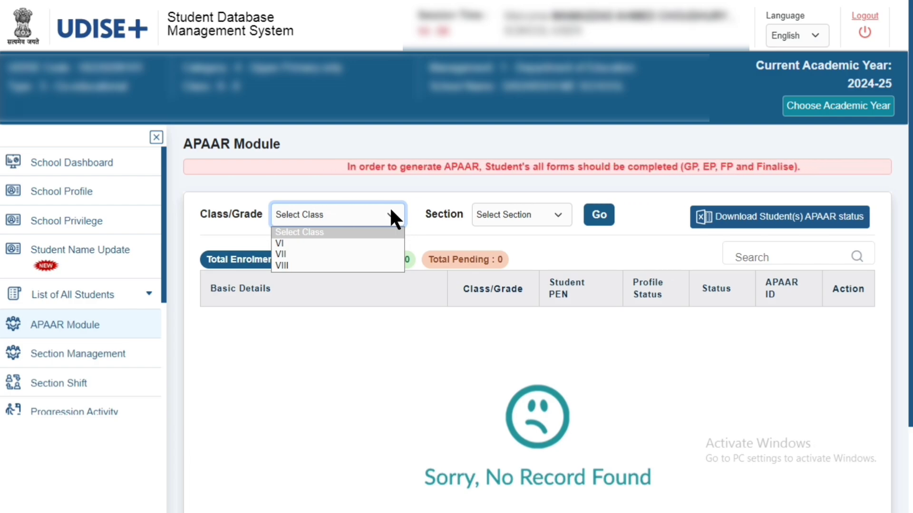
pyautogui.click(368, 265)
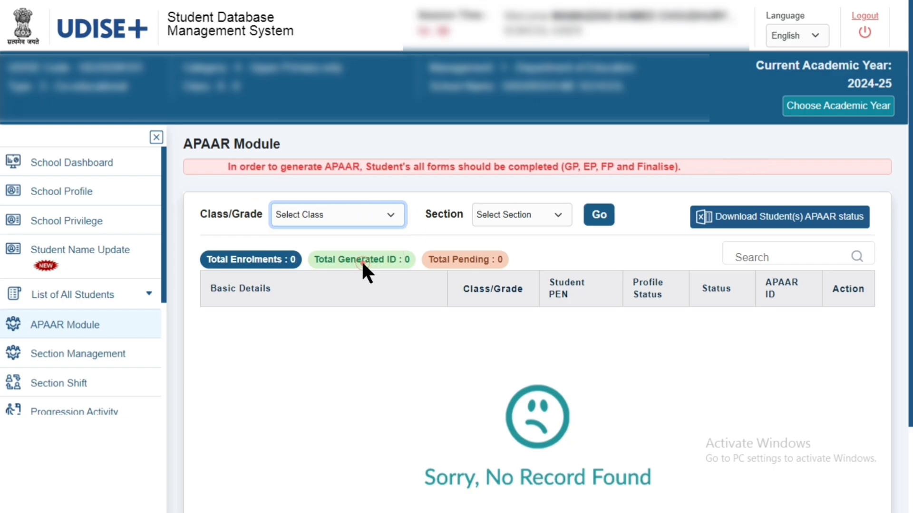
pyautogui.doubleClick(438, 214)
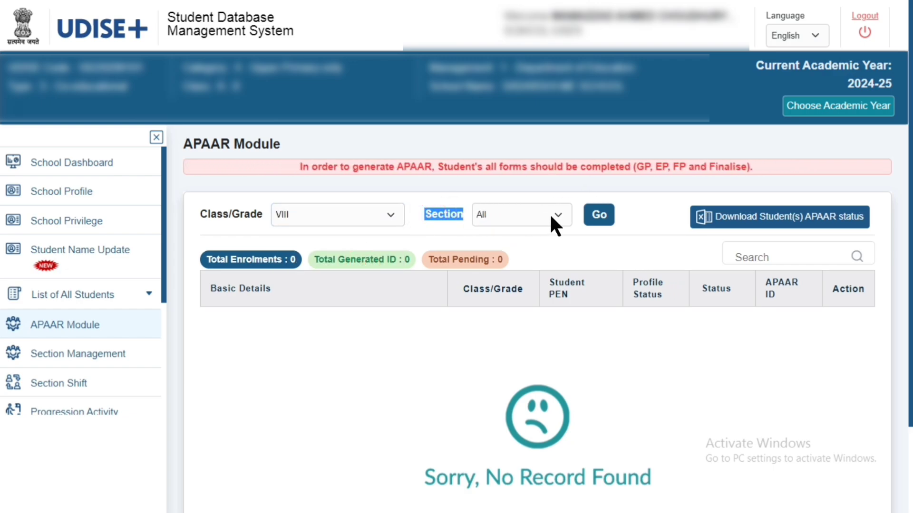
pyautogui.click(625, 217)
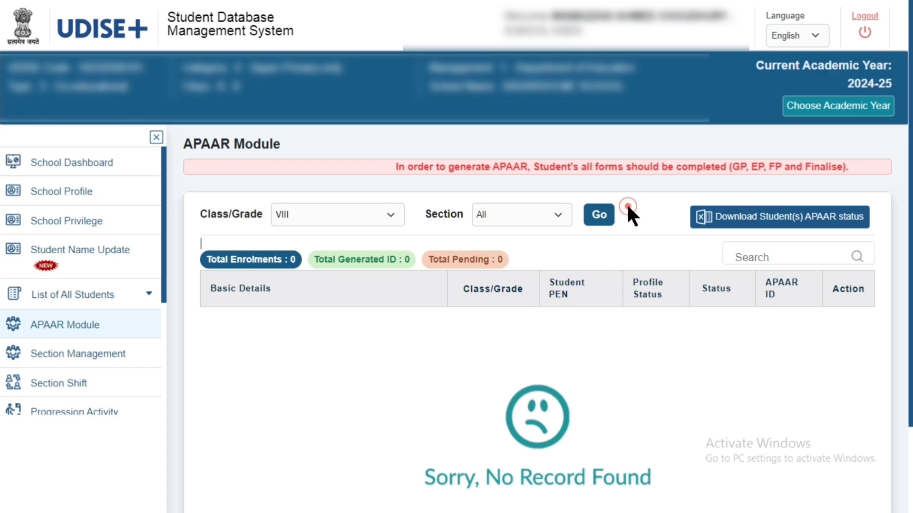
pyautogui.click(603, 220)
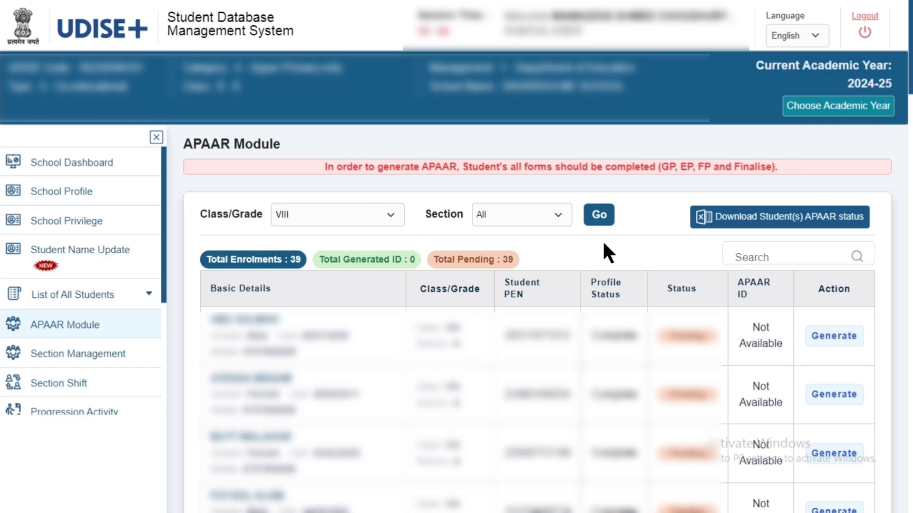
# Search the class list for the student and open the APAAR ID generation form for that record.
pyautogui.click(761, 256)
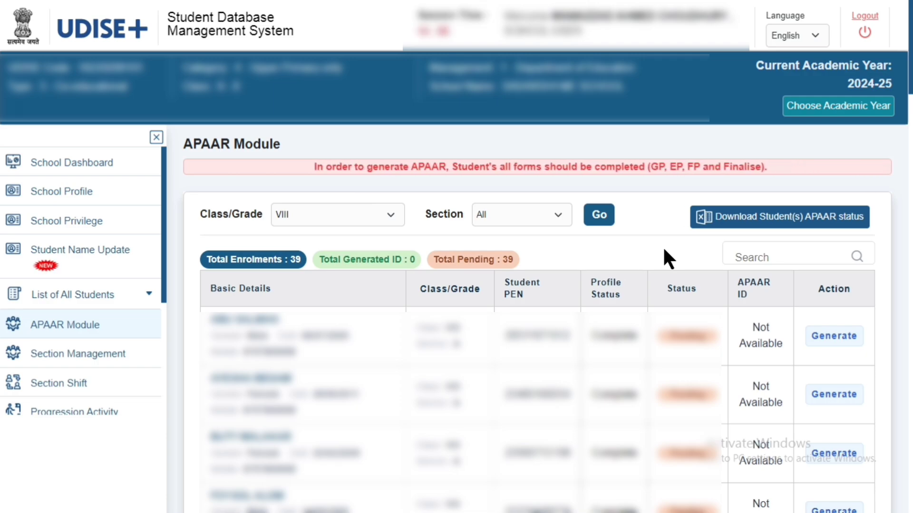
pyautogui.hotkey('ctrl', 'v')
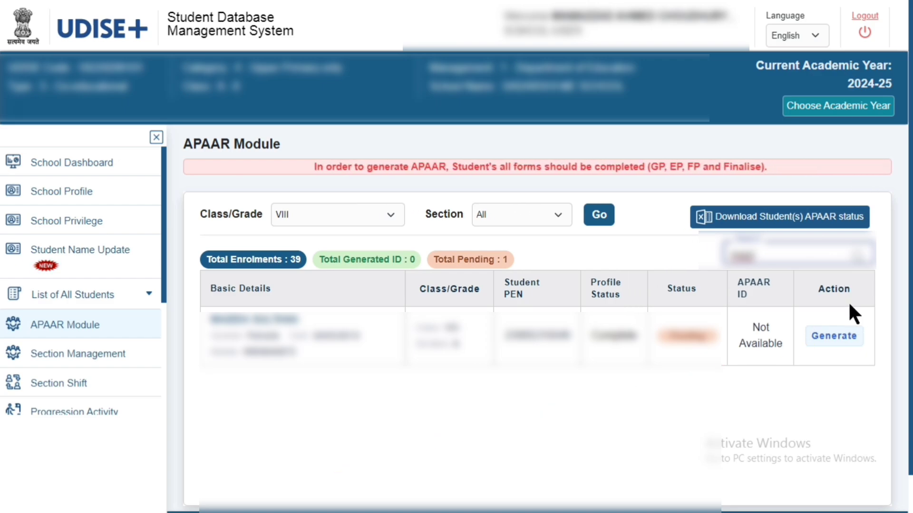
pyautogui.click(835, 351)
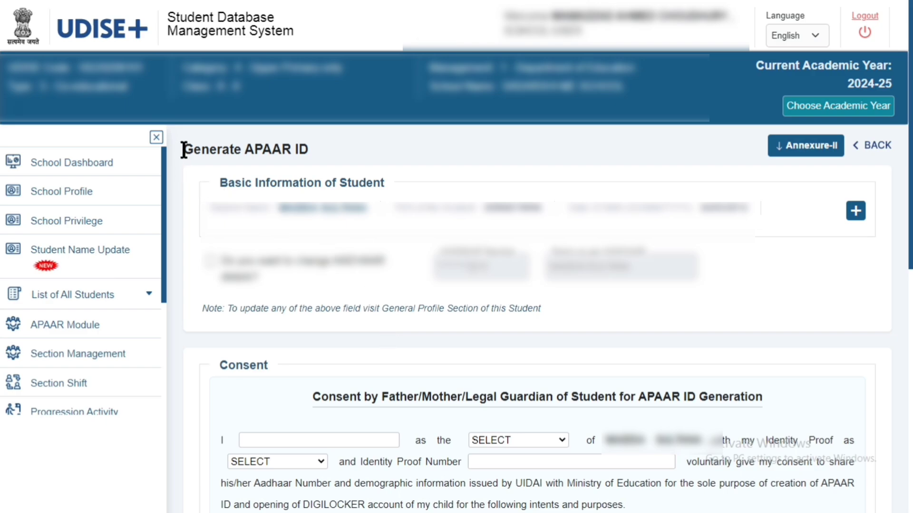
# Review the student's basic information, the Aadhaar details and the note about updating fields in the General Profile section.
pyautogui.moveTo(183, 151); pyautogui.dragTo(309, 149)
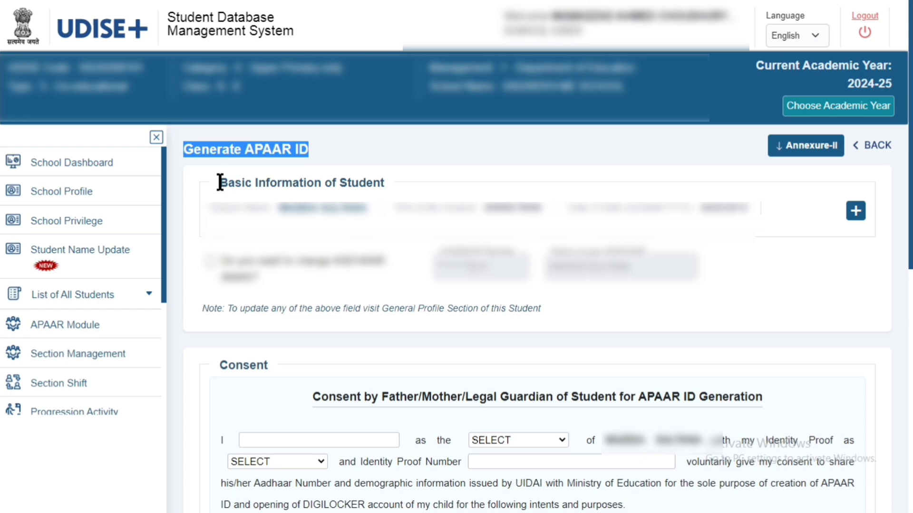
pyautogui.moveTo(220, 182); pyautogui.dragTo(386, 185)
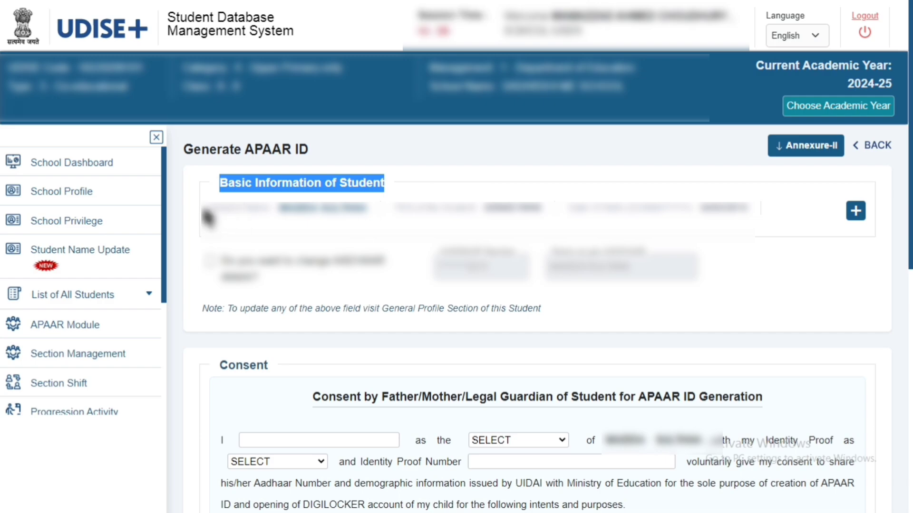
pyautogui.moveTo(209, 209); pyautogui.dragTo(358, 202)
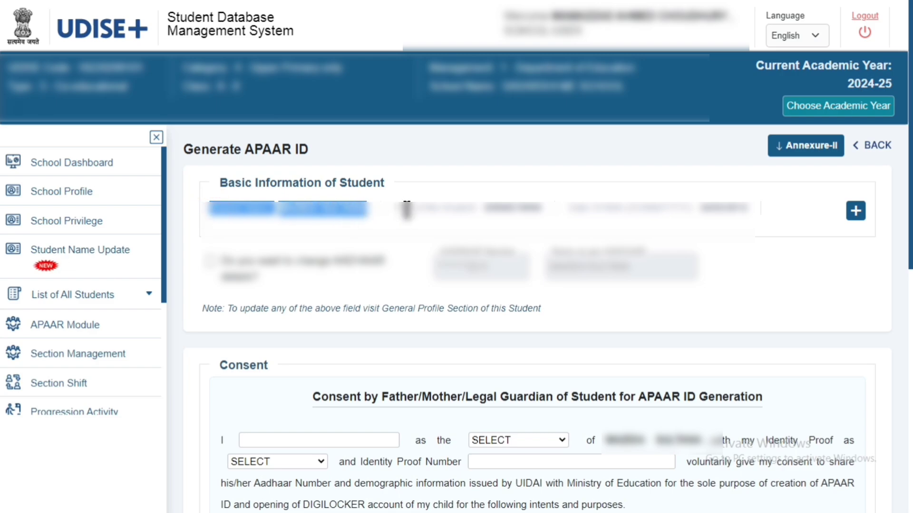
pyautogui.moveTo(406, 209); pyautogui.dragTo(744, 198)
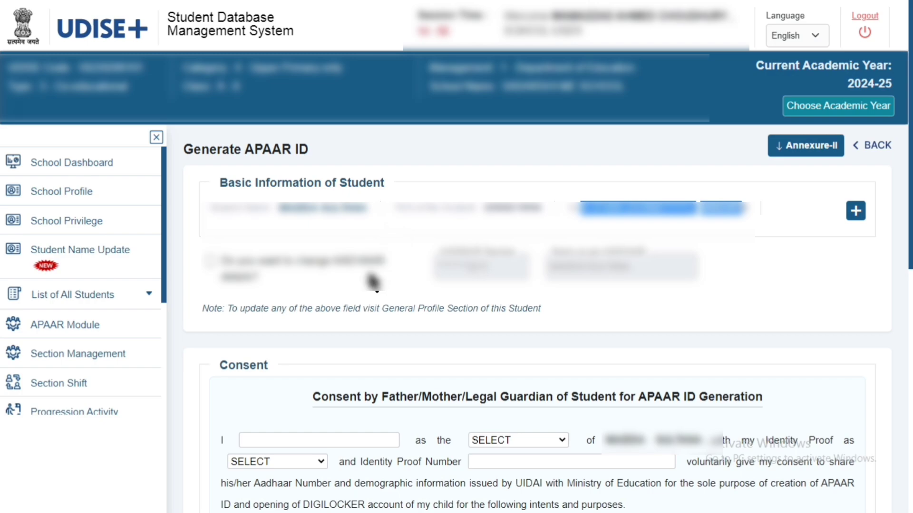
pyautogui.moveTo(203, 312); pyautogui.dragTo(498, 316)
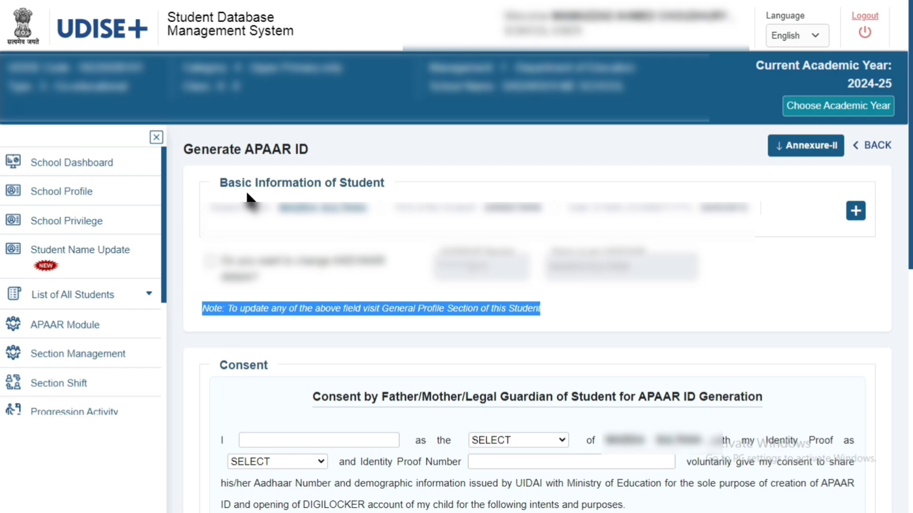
pyautogui.click(307, 271)
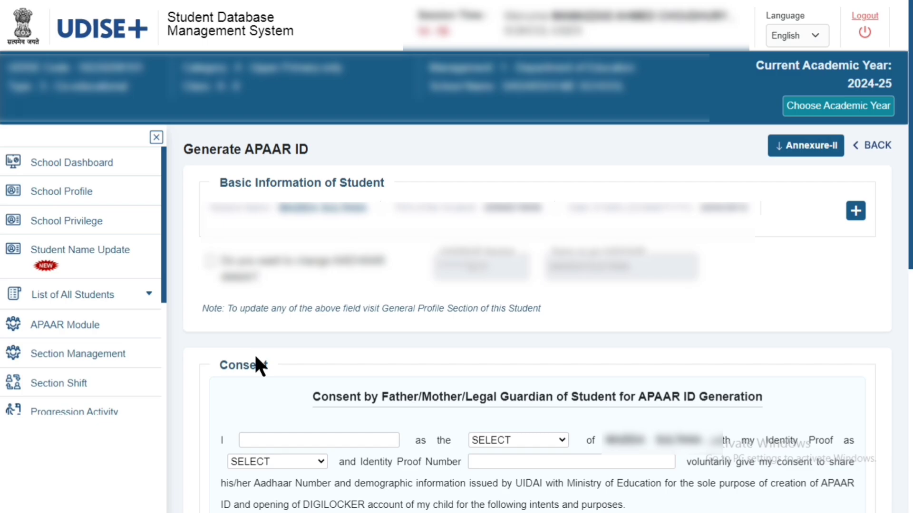
# Examine the parental consent form, including the guardian's name, relationship options, identity proof types, proof number, and place and date of physical consent.
pyautogui.scroll(-4, 731, 153)
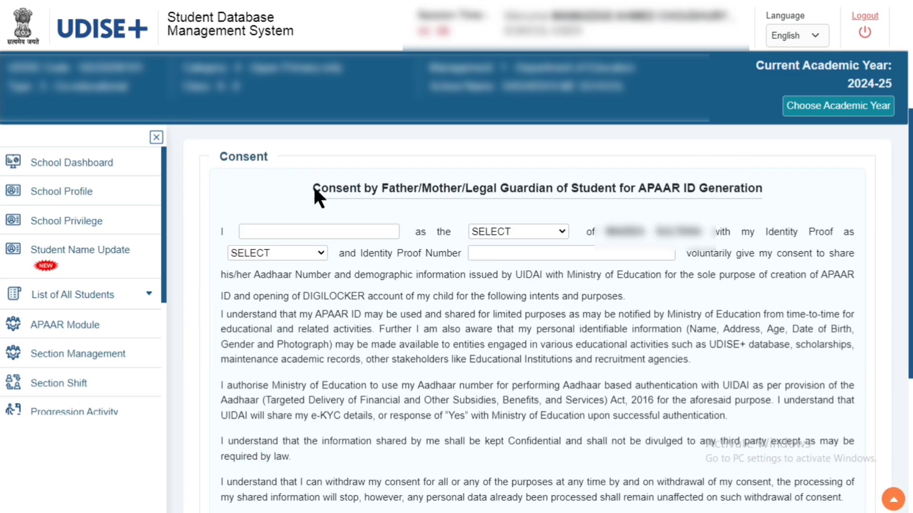
pyautogui.moveTo(322, 188); pyautogui.dragTo(482, 194)
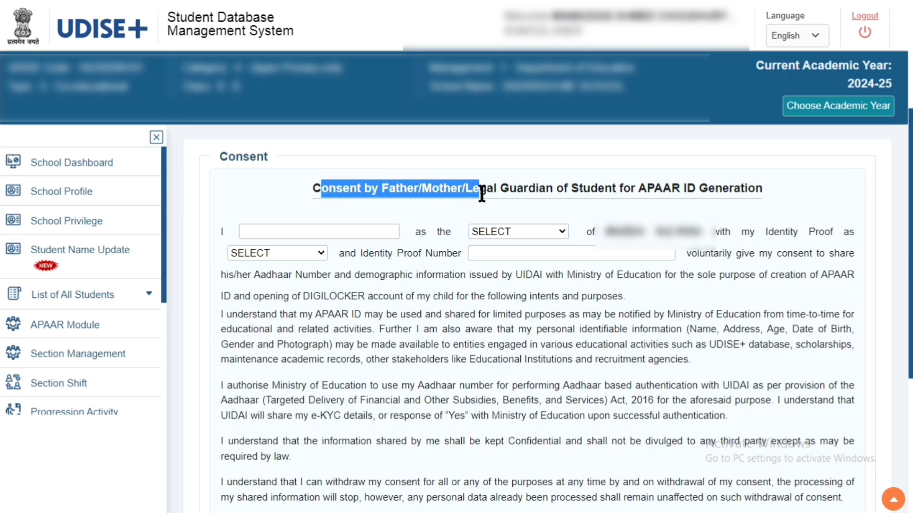
pyautogui.moveTo(554, 193); pyautogui.dragTo(758, 191)
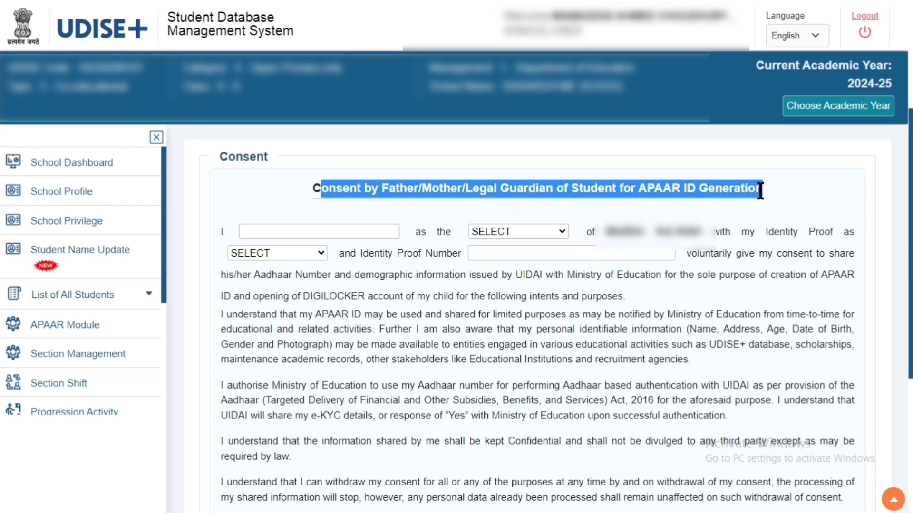
pyautogui.click(587, 161)
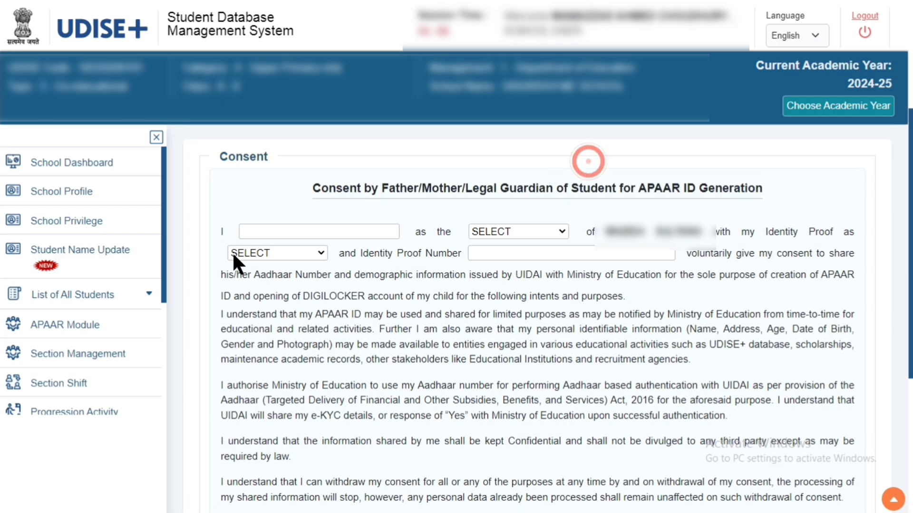
pyautogui.click(261, 232)
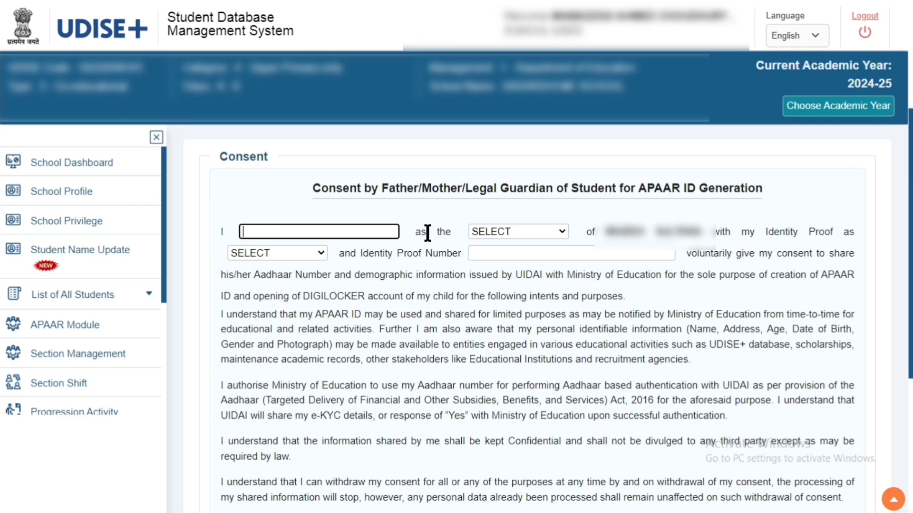
pyautogui.click(511, 233)
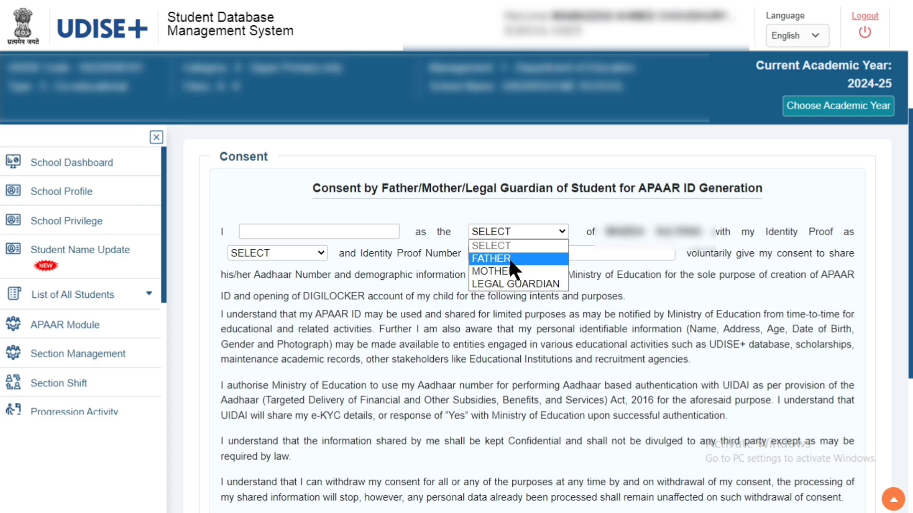
pyautogui.click(584, 201)
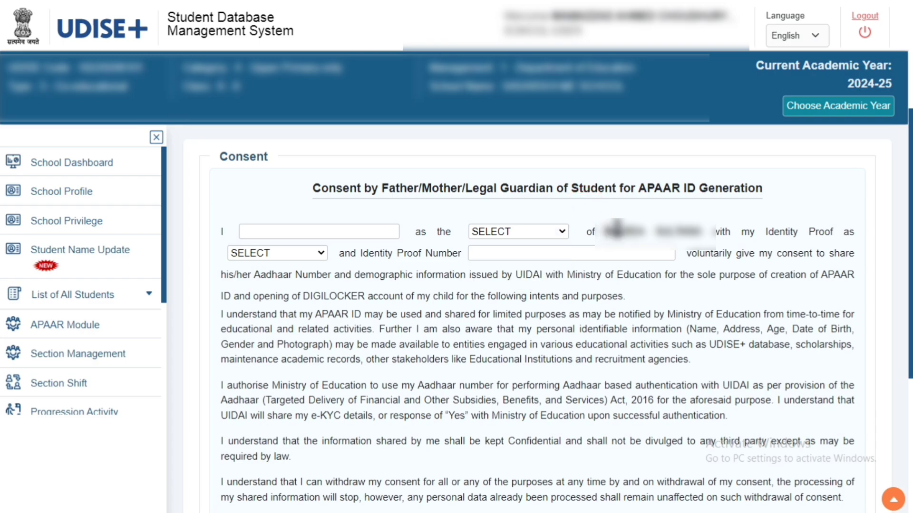
pyautogui.tripleClick(617, 229)
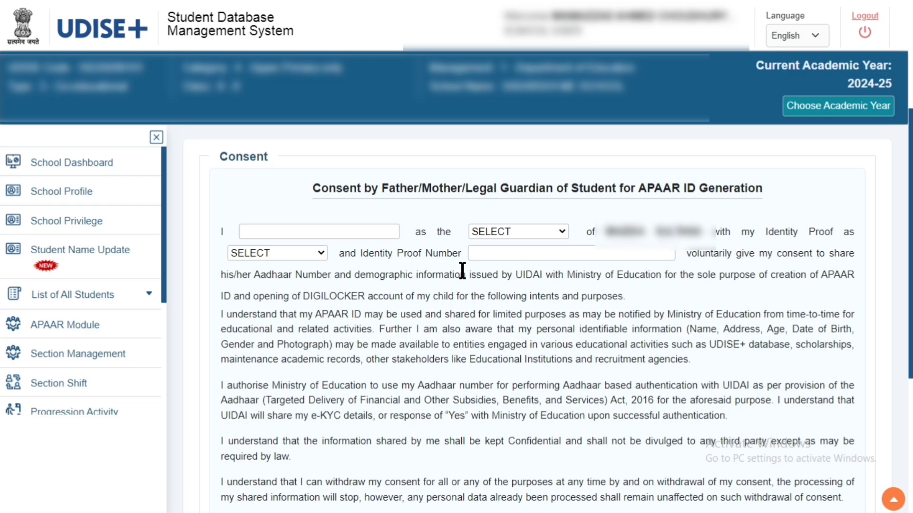
pyautogui.click(315, 252)
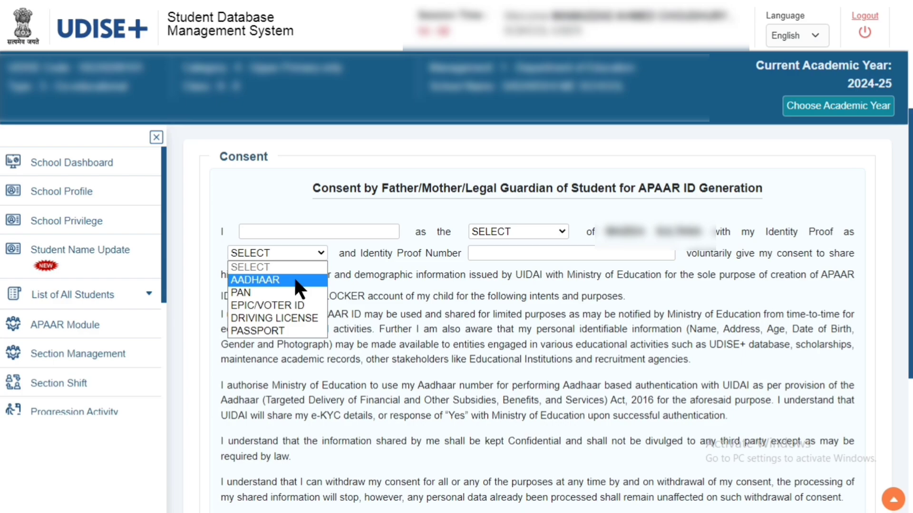
pyautogui.click(387, 258)
pyautogui.moveTo(363, 255); pyautogui.dragTo(507, 259)
pyautogui.click(507, 260)
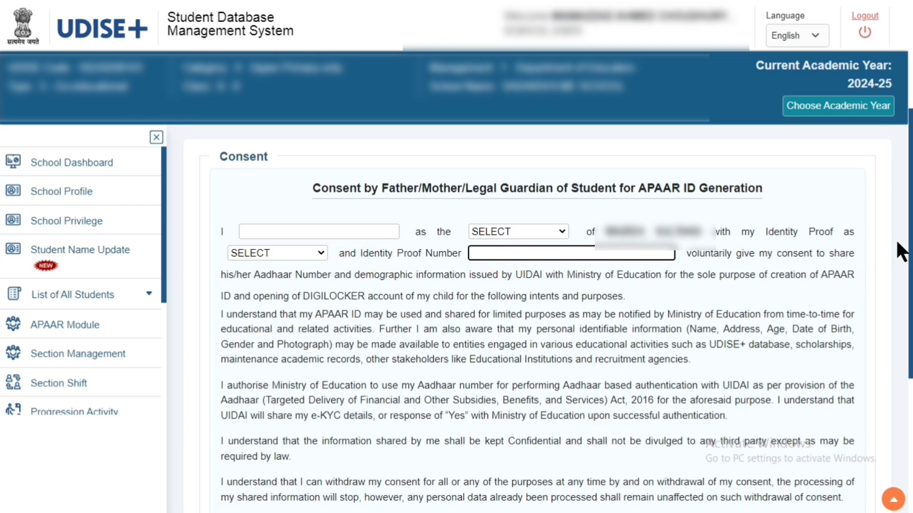
pyautogui.scroll(-5, 221, 322)
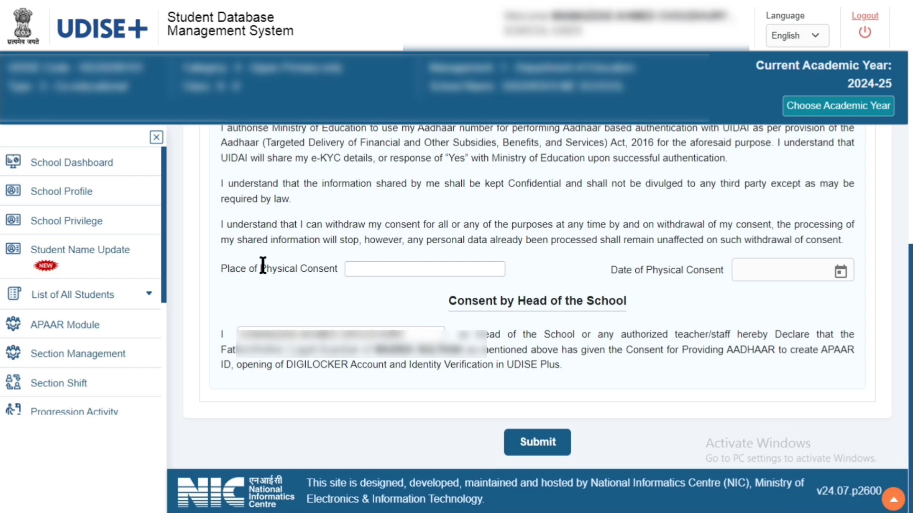
# Check the place and date of physical consent fields, including the date picker, and the consent section for the head of the school.
pyautogui.moveTo(232, 269); pyautogui.dragTo(373, 267)
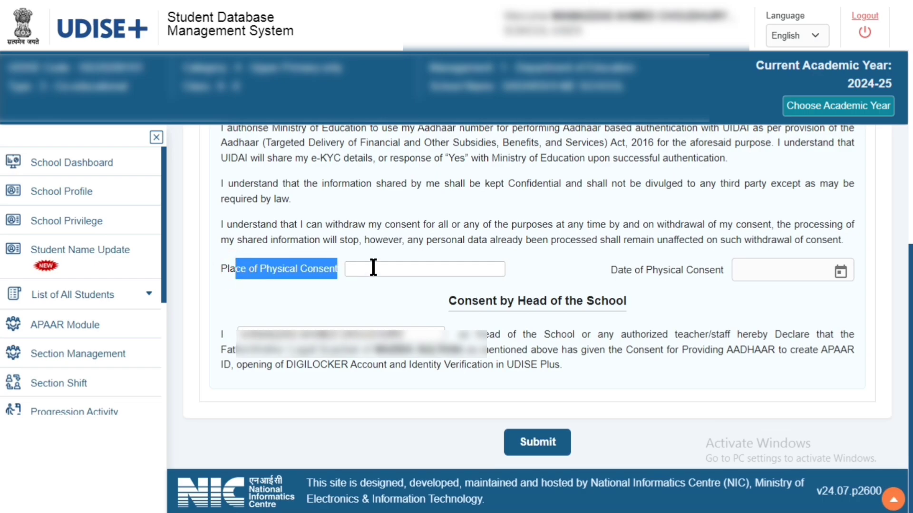
pyautogui.click(373, 267)
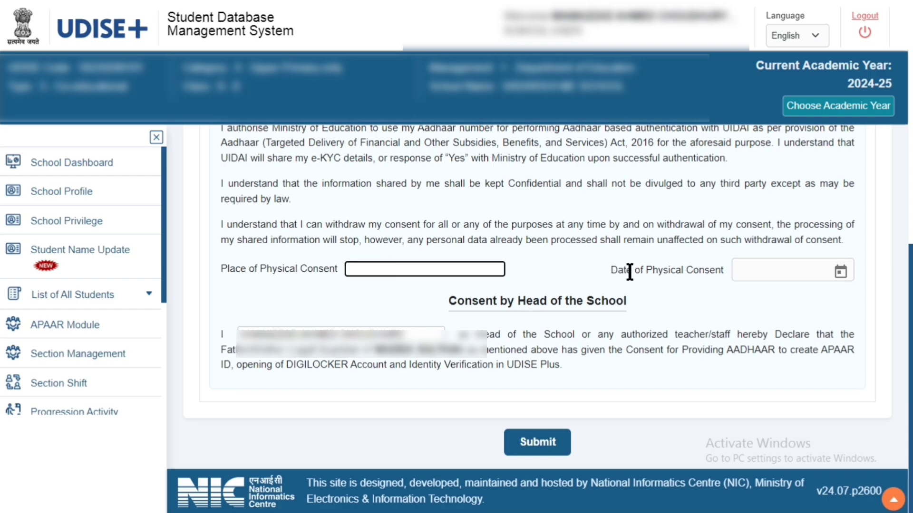
pyautogui.click(840, 273)
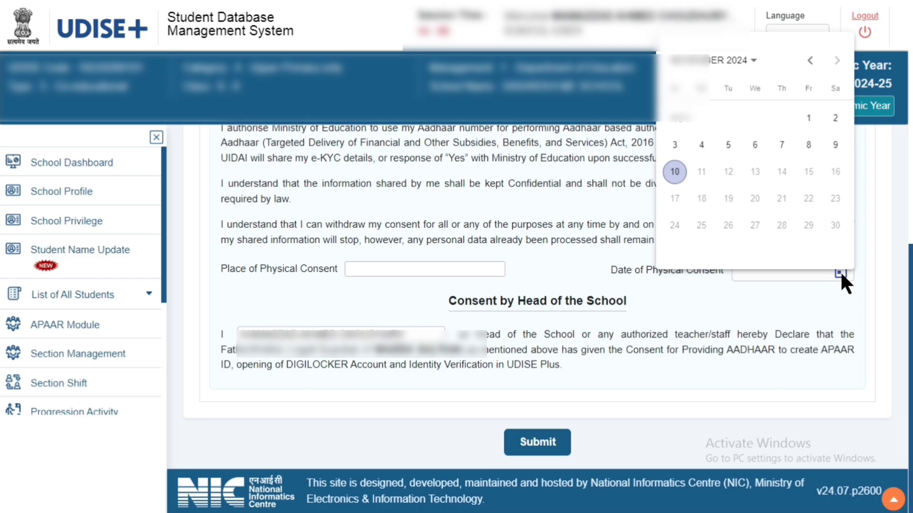
pyautogui.click(784, 289)
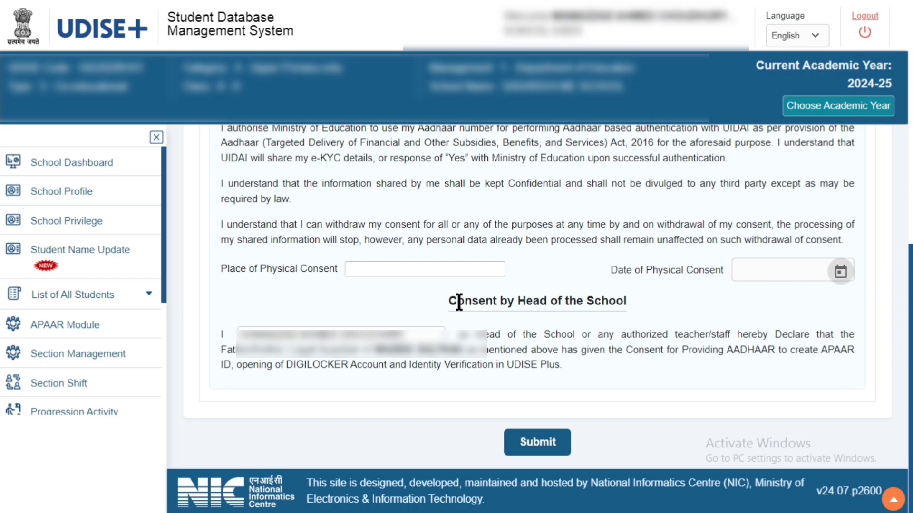
pyautogui.moveTo(457, 301); pyautogui.dragTo(628, 304)
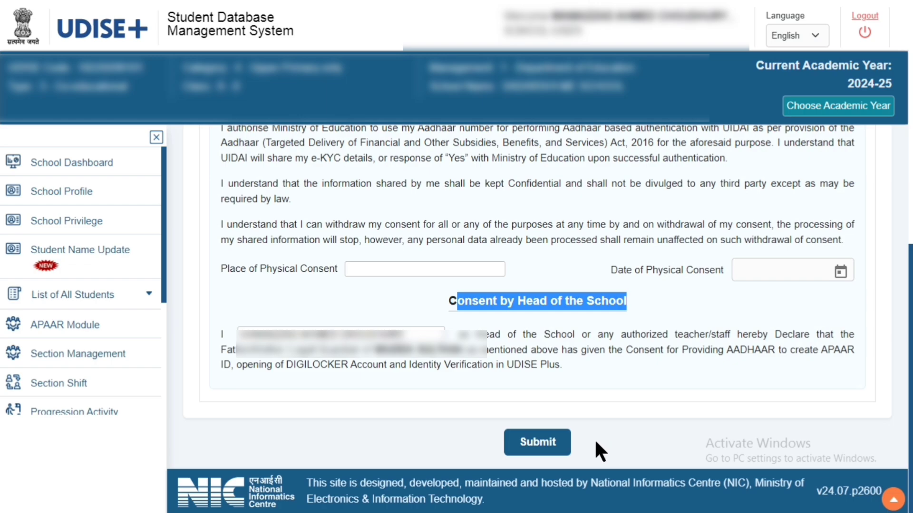
# Submit the completed consent form, confirm generating the APAAR ID with the father's consent, and read the generated ID.
pyautogui.click(537, 449)
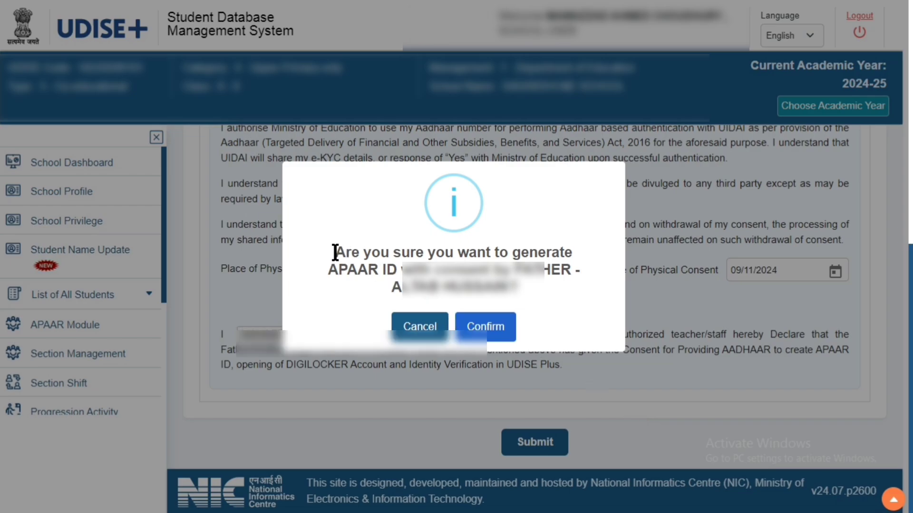
pyautogui.moveTo(335, 253); pyautogui.dragTo(577, 276)
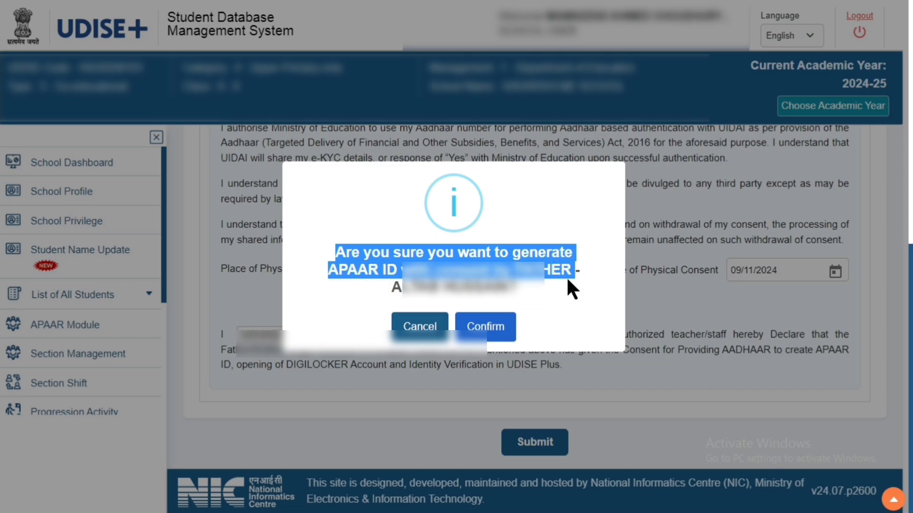
pyautogui.click(492, 338)
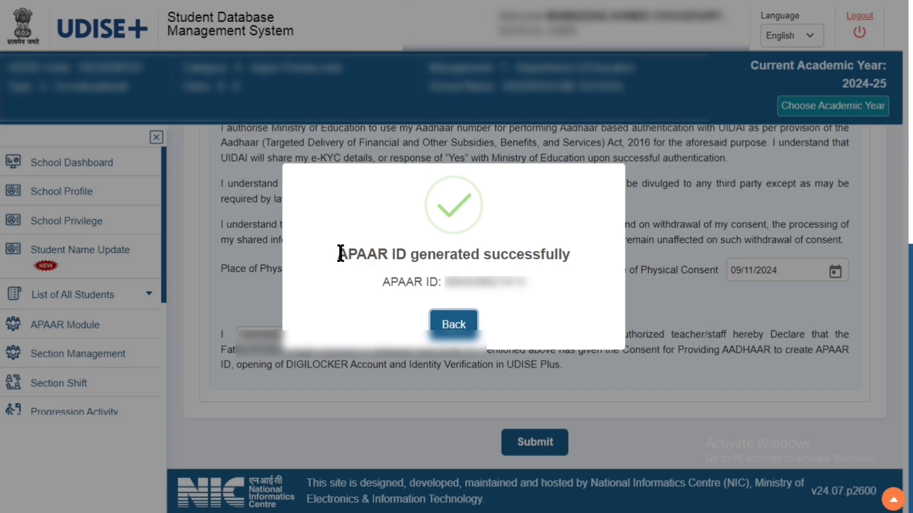
pyautogui.moveTo(343, 252); pyautogui.dragTo(570, 248)
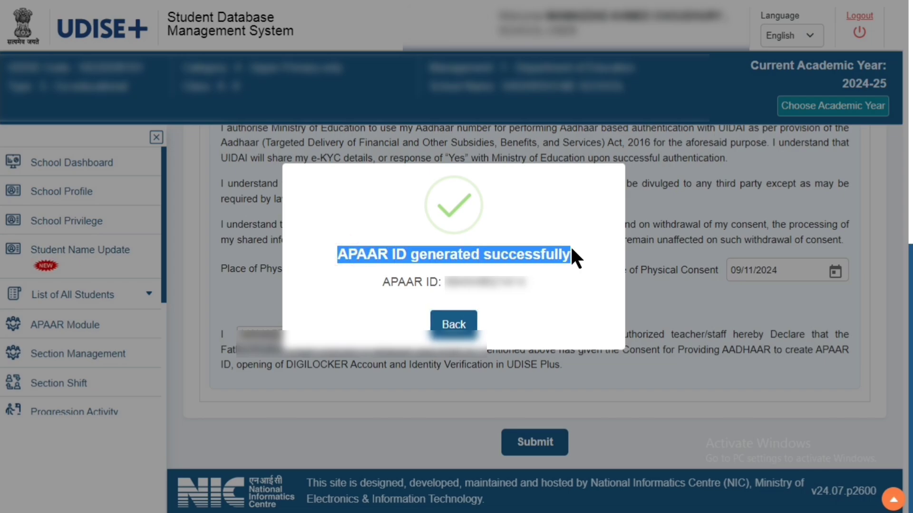
pyautogui.moveTo(385, 284); pyautogui.dragTo(533, 287)
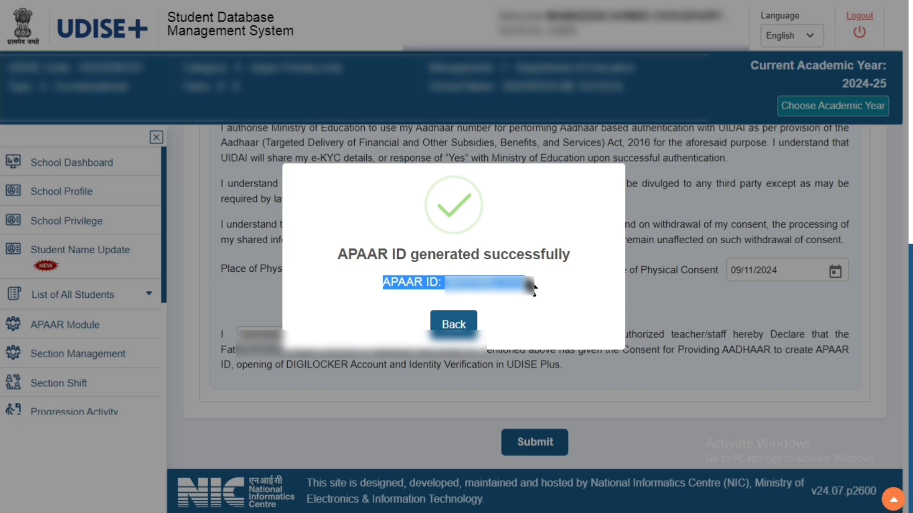